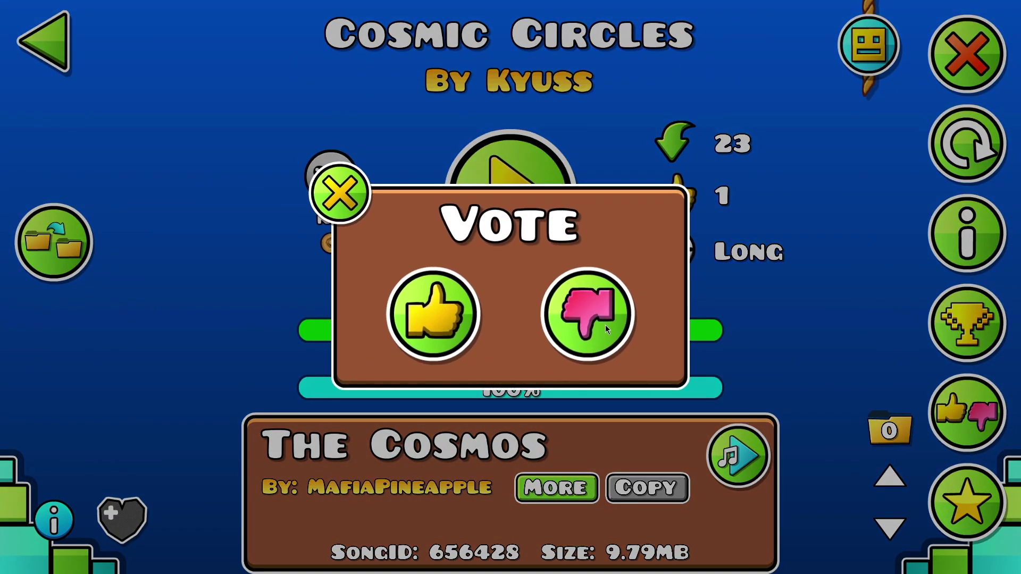
# Cast a thumbs-down vote on Cosmic Circles, dropping its like count to 0.
pyautogui.click(605, 325)
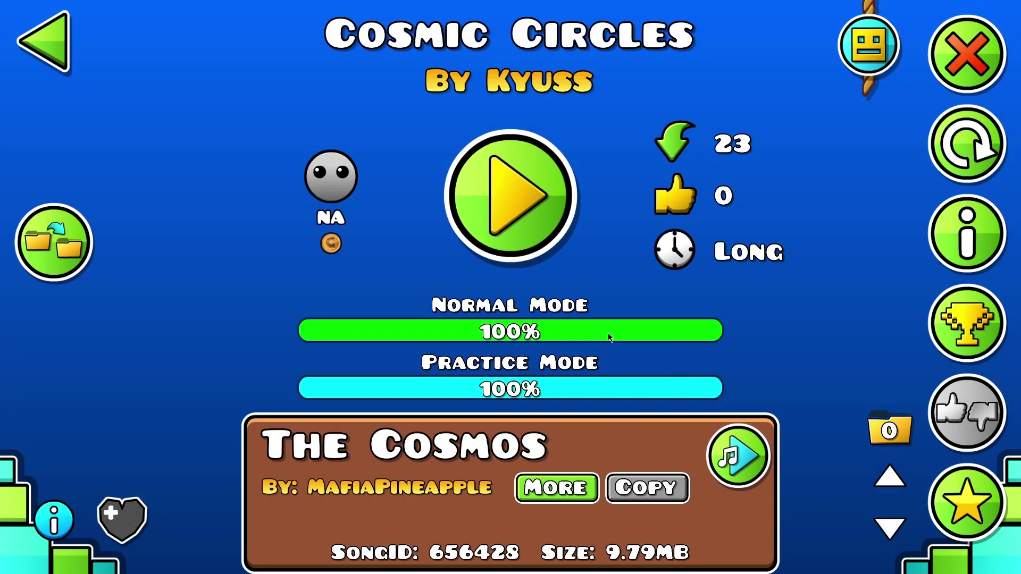
# Post 'jacob route' as a comment from the Cosmic Circles comments page.
pyautogui.click(989, 232)
pyautogui.click(510, 379)
pyautogui.click(887, 528)
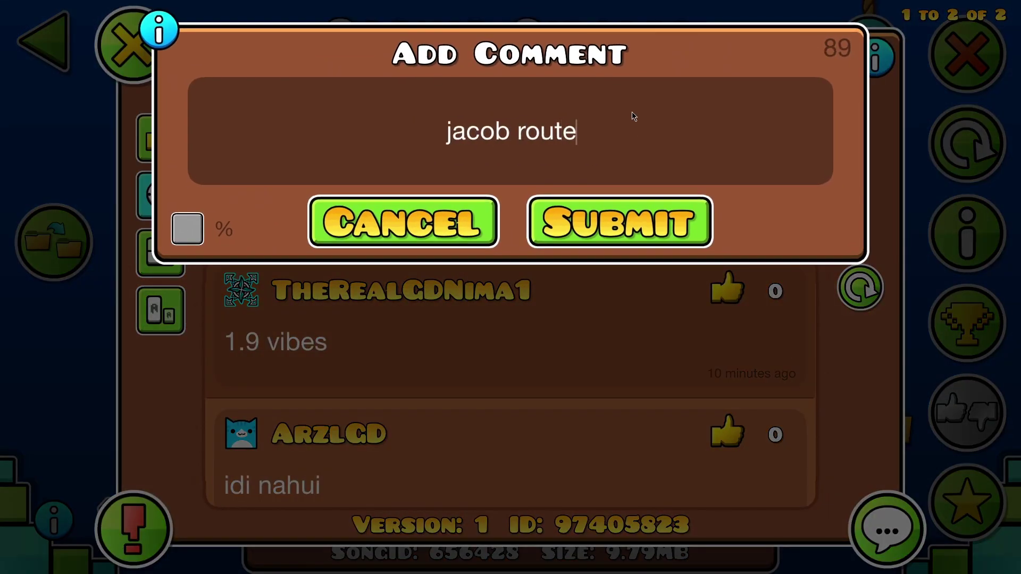
pyautogui.click(616, 231)
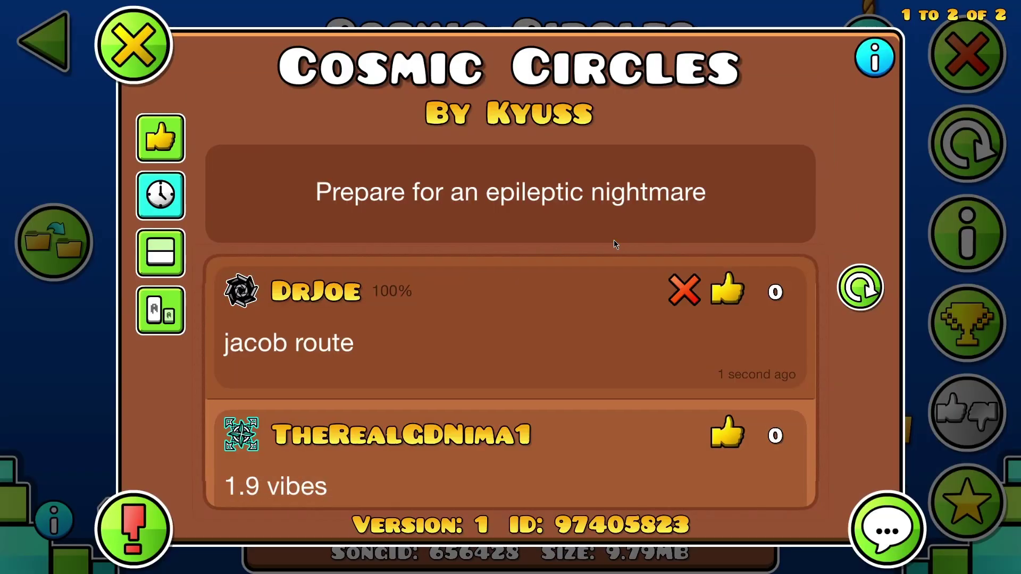
# Delete the 'jacob route' comment and attempt a new comment, hitting the cooldown warning.
pyautogui.click(684, 291)
pyautogui.click(569, 355)
pyautogui.click(887, 529)
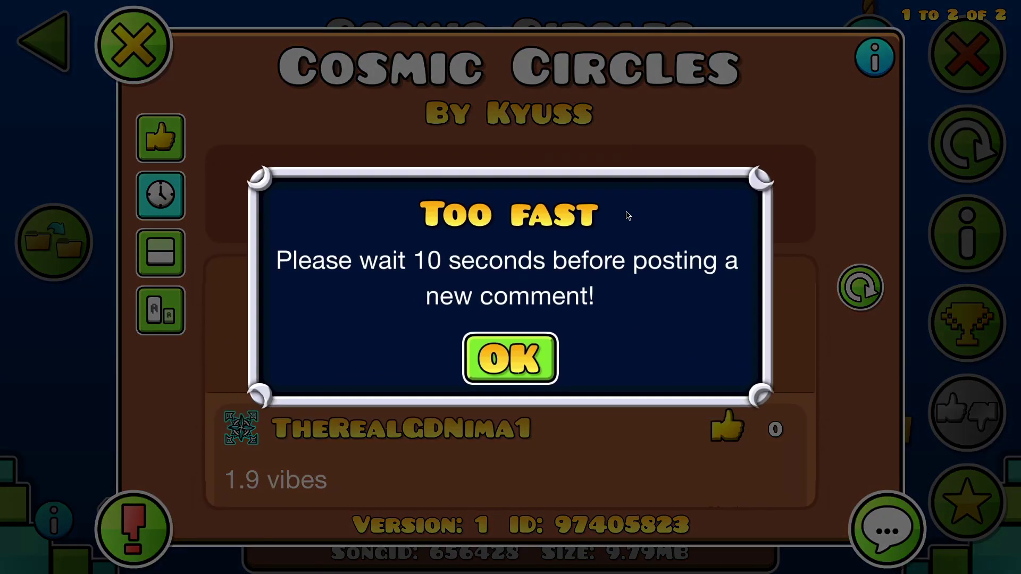
pyautogui.click(510, 359)
# Keep retrying a new comment, dismissing each Too Fast warning until the cooldown ends.
pyautogui.click(888, 529)
pyautogui.click(511, 369)
pyautogui.click(888, 529)
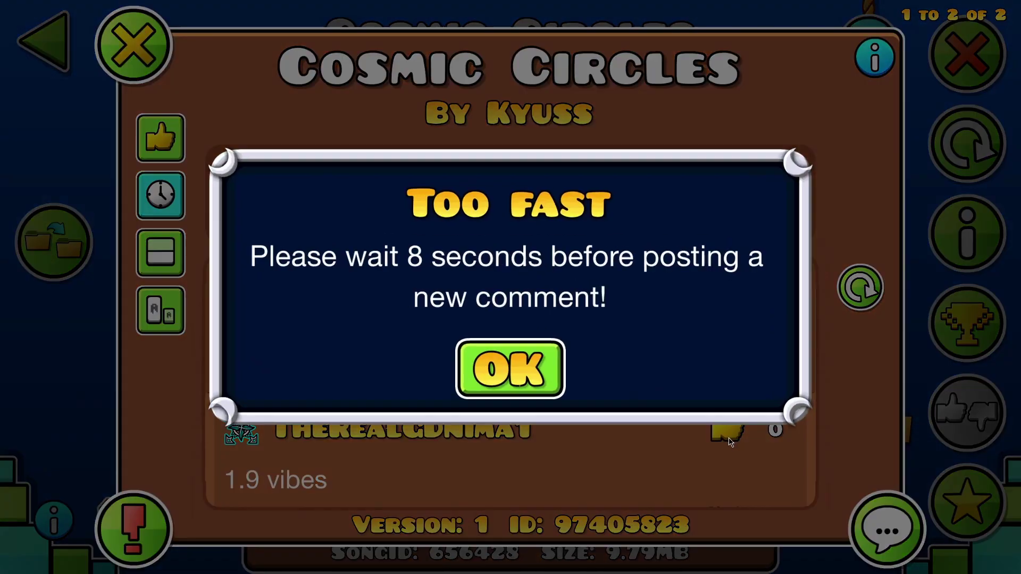
pyautogui.click(510, 368)
pyautogui.click(887, 529)
pyautogui.click(510, 368)
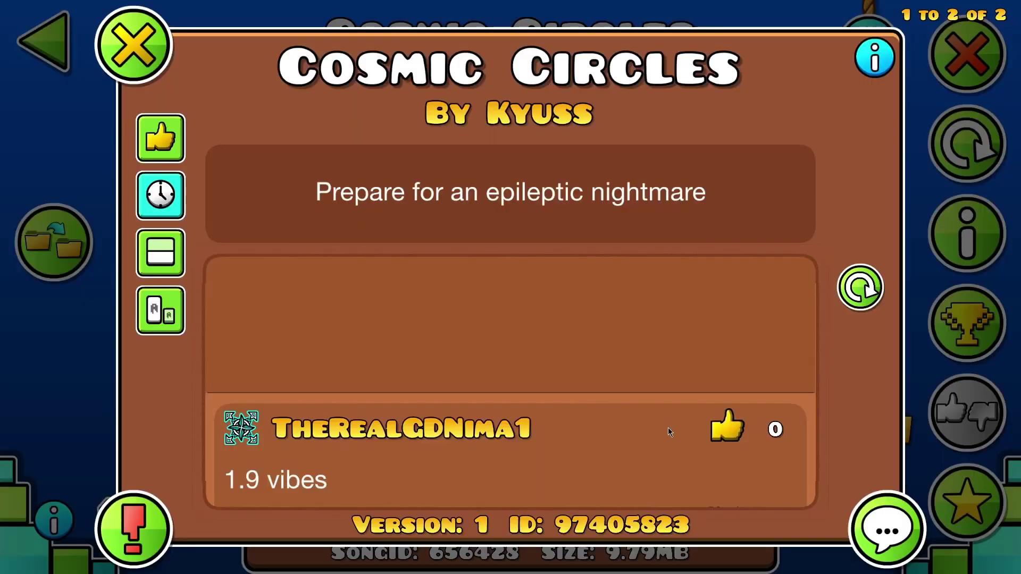
pyautogui.click(887, 528)
pyautogui.click(511, 363)
pyautogui.click(887, 528)
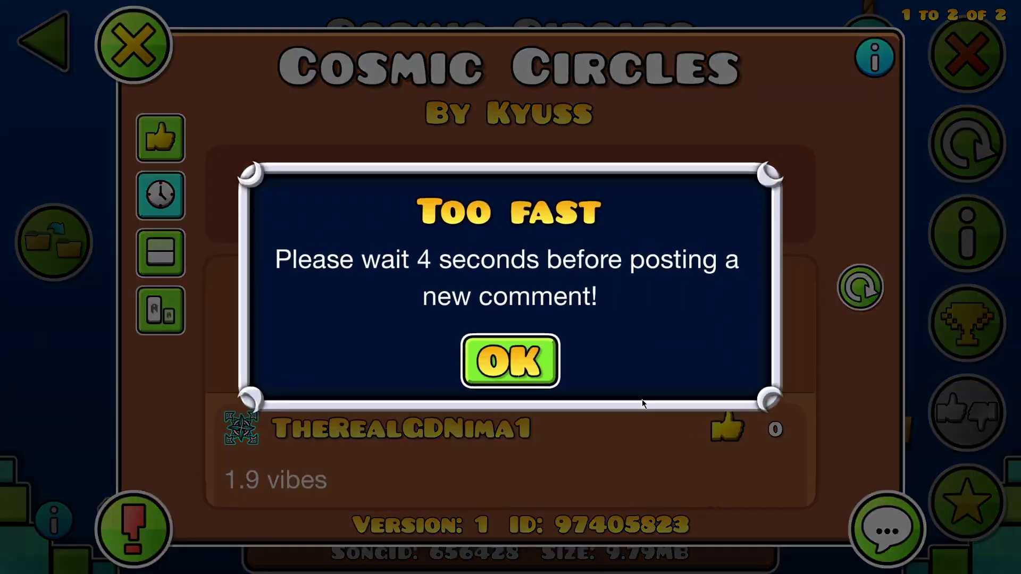
pyautogui.click(511, 363)
pyautogui.click(887, 529)
pyautogui.click(511, 363)
pyautogui.click(887, 529)
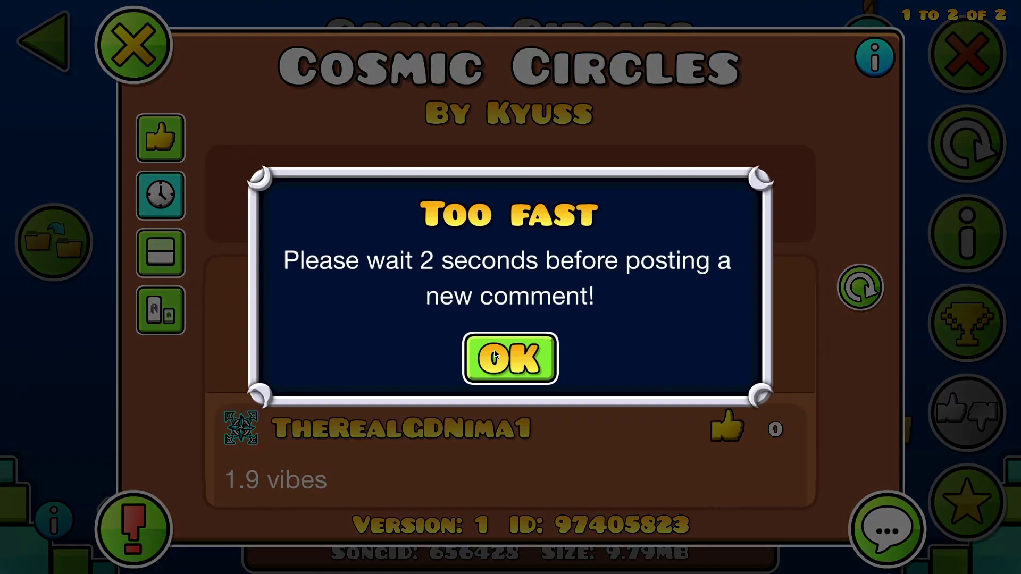
pyautogui.click(511, 362)
pyautogui.click(887, 530)
# Dismiss the final cooldown warning and submit the comment 'the antikino' on Cosmic Circles.
pyautogui.click(511, 358)
pyautogui.click(888, 529)
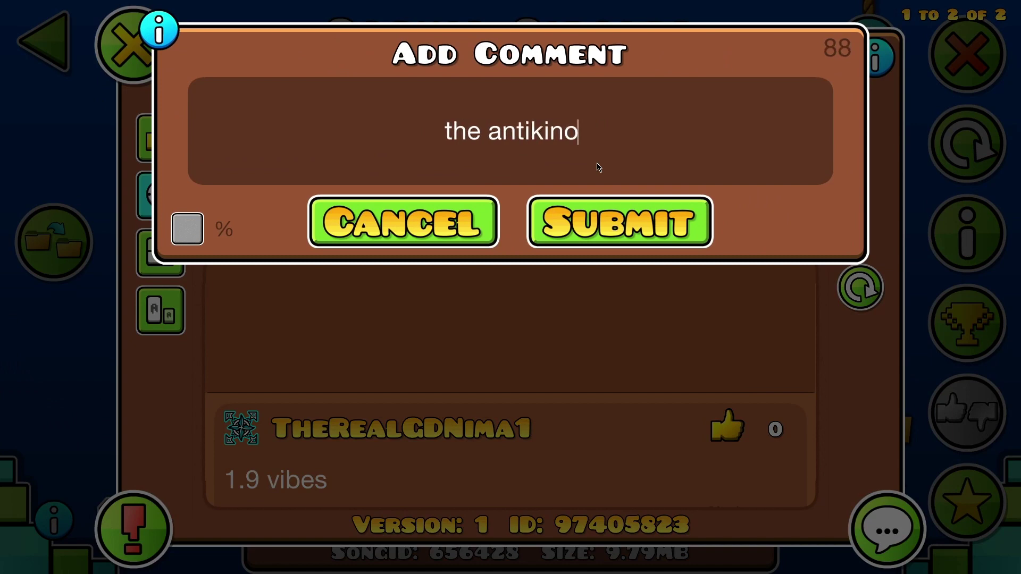
pyautogui.click(584, 242)
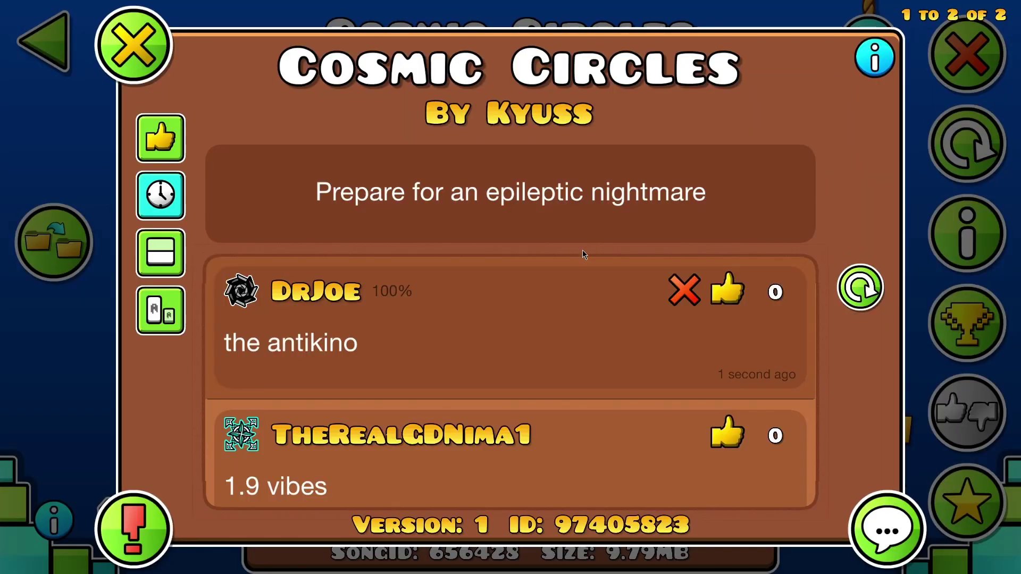